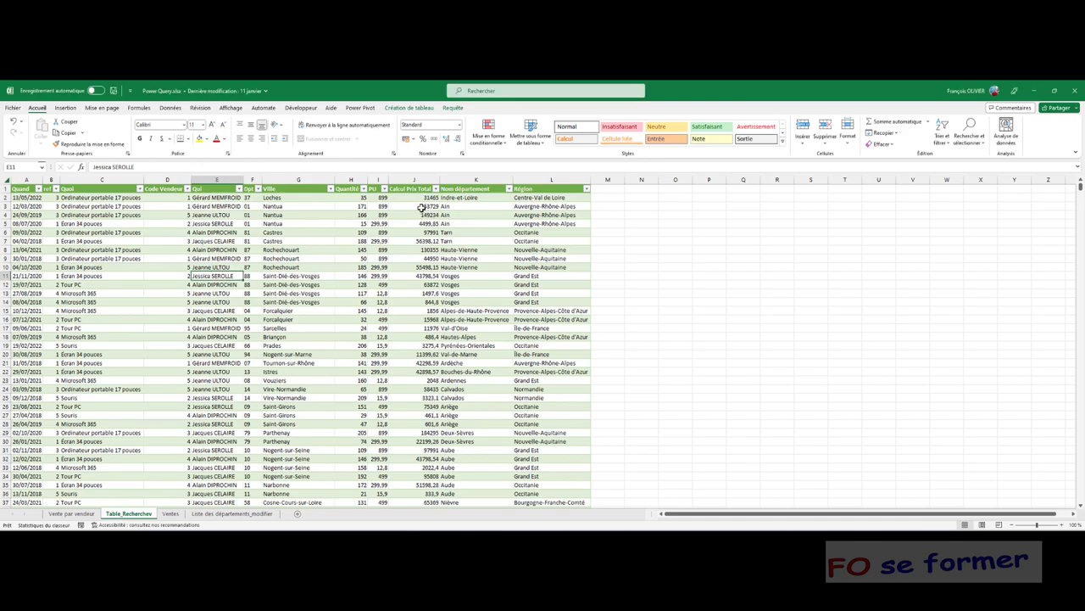
Open the Table_Recherchev query for editing in the Power Query Editor.
left_click(452, 108)
left_click(25, 130)
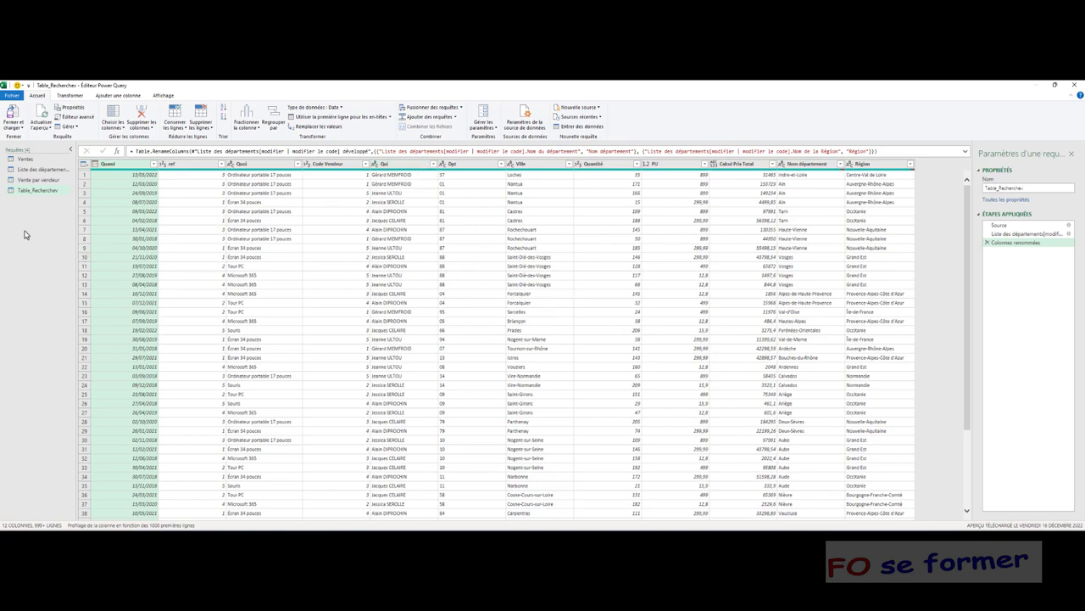
View the Vente par vendeur, Liste des départements and Ventes queries, dismissing each outdated-preview warning.
left_click(38, 180)
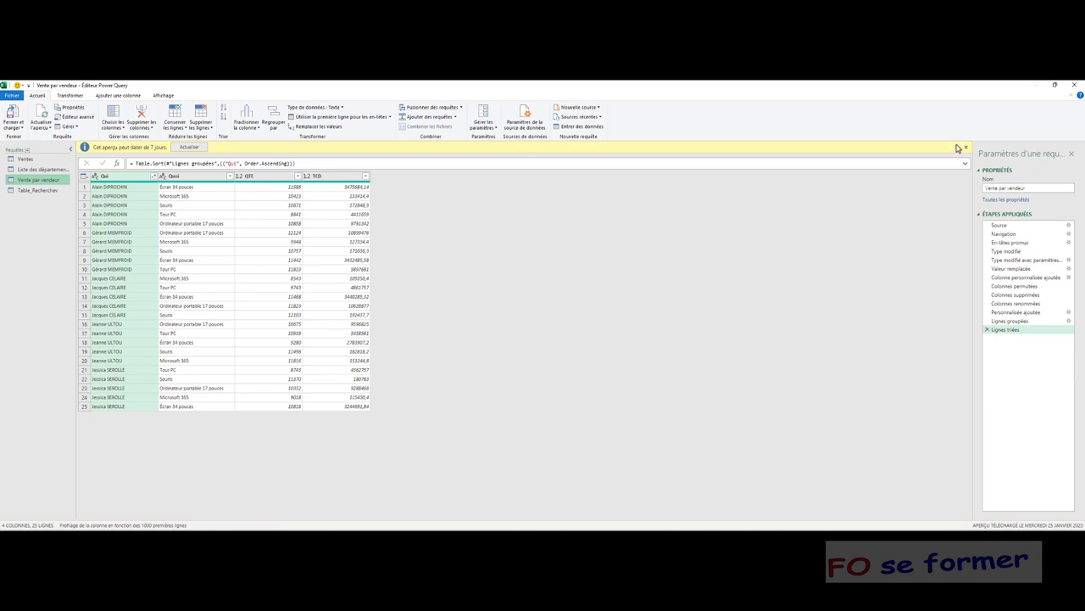
left_click(967, 149)
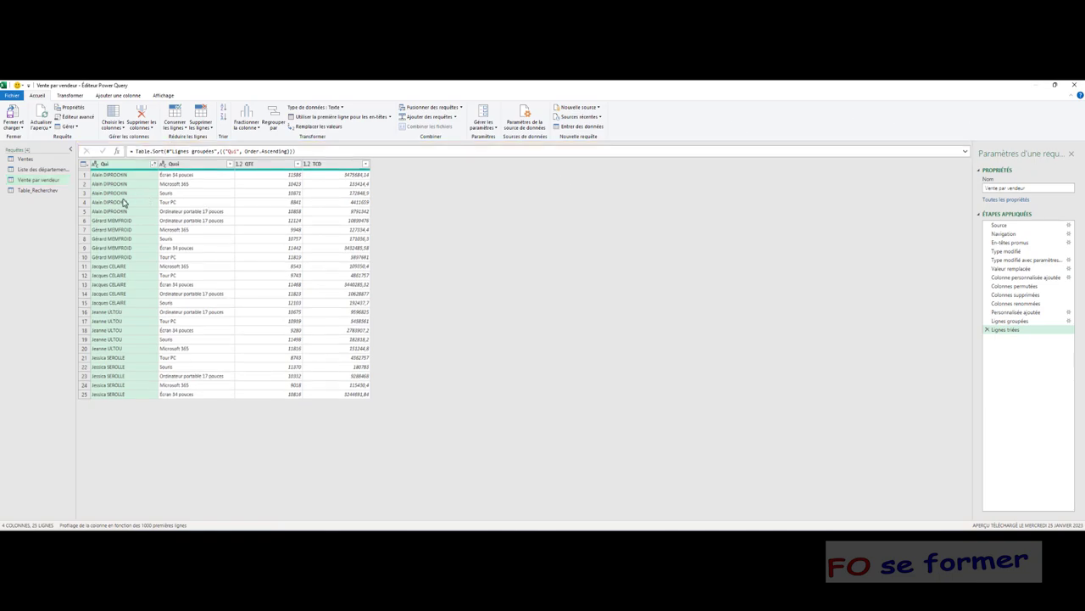
left_click(34, 169)
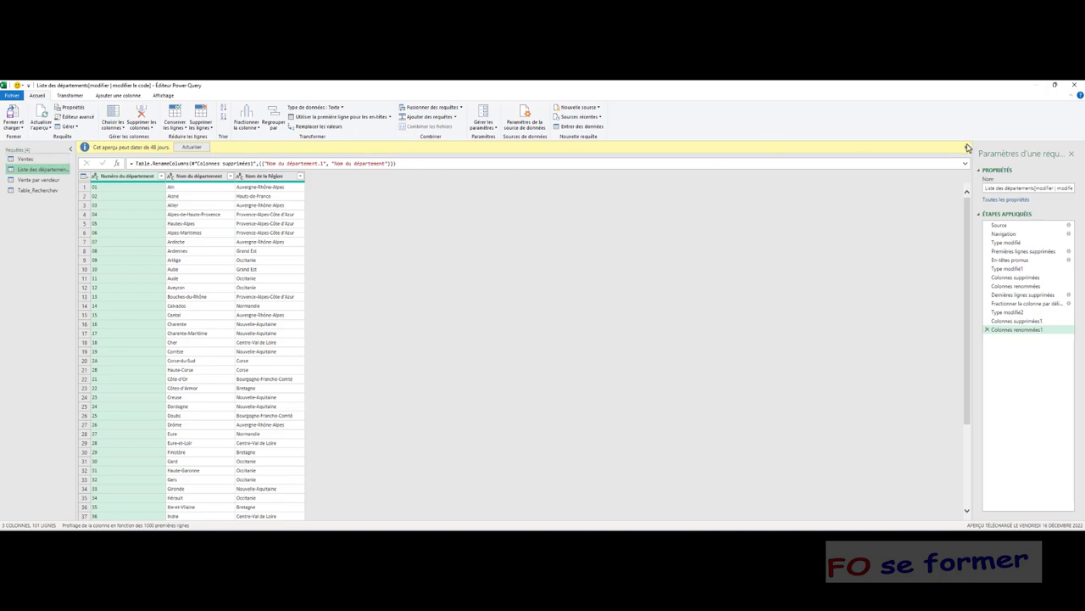
left_click(966, 147)
left_click(32, 159)
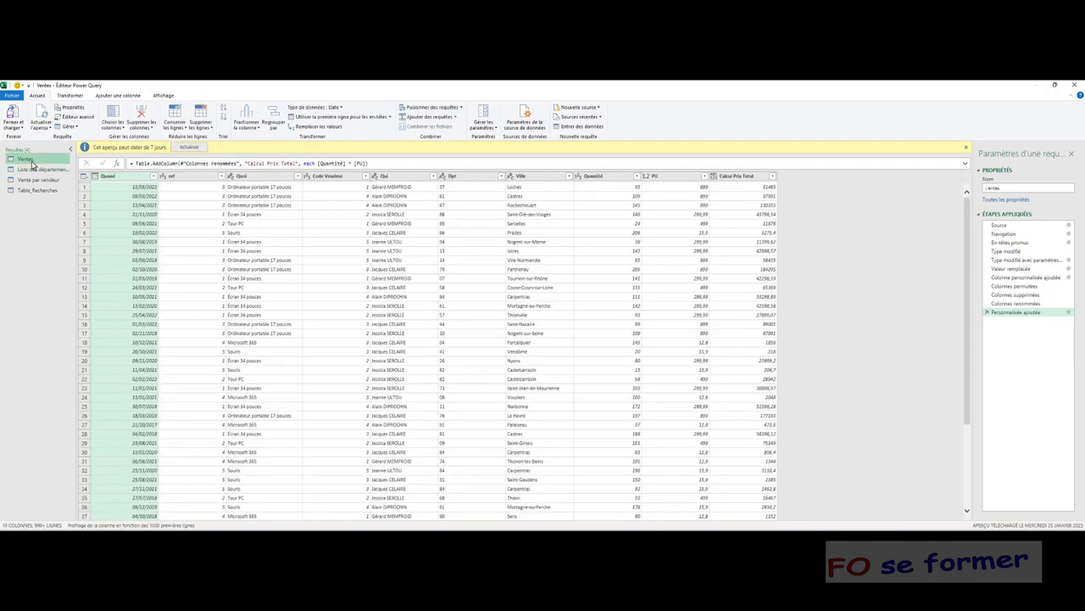
left_click(966, 147)
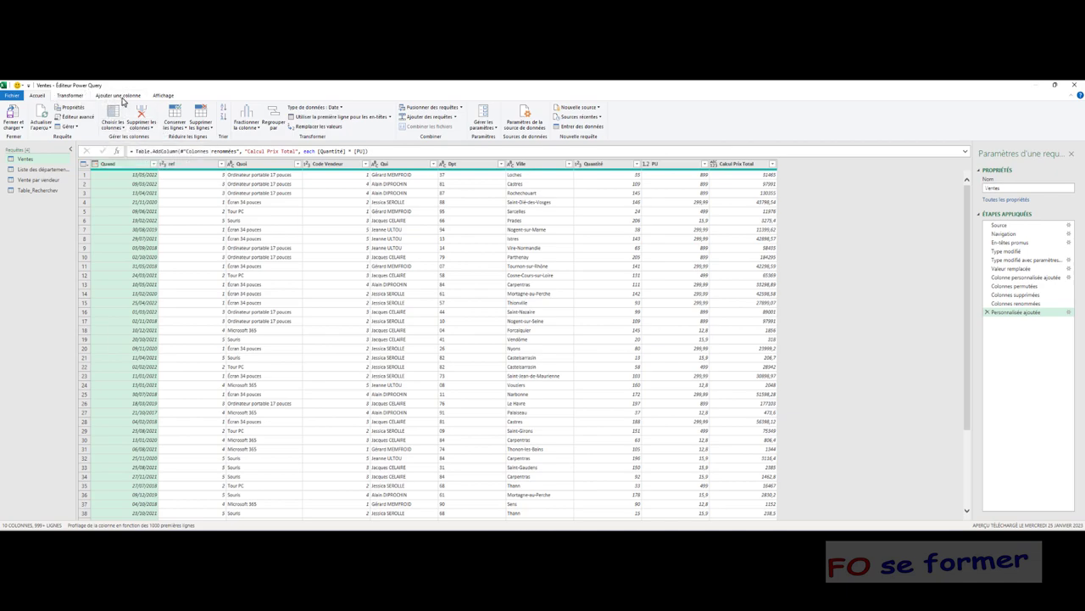
Start a new Colonne personnalisée on the Ventes query from Ajouter une colonne.
left_click(118, 95)
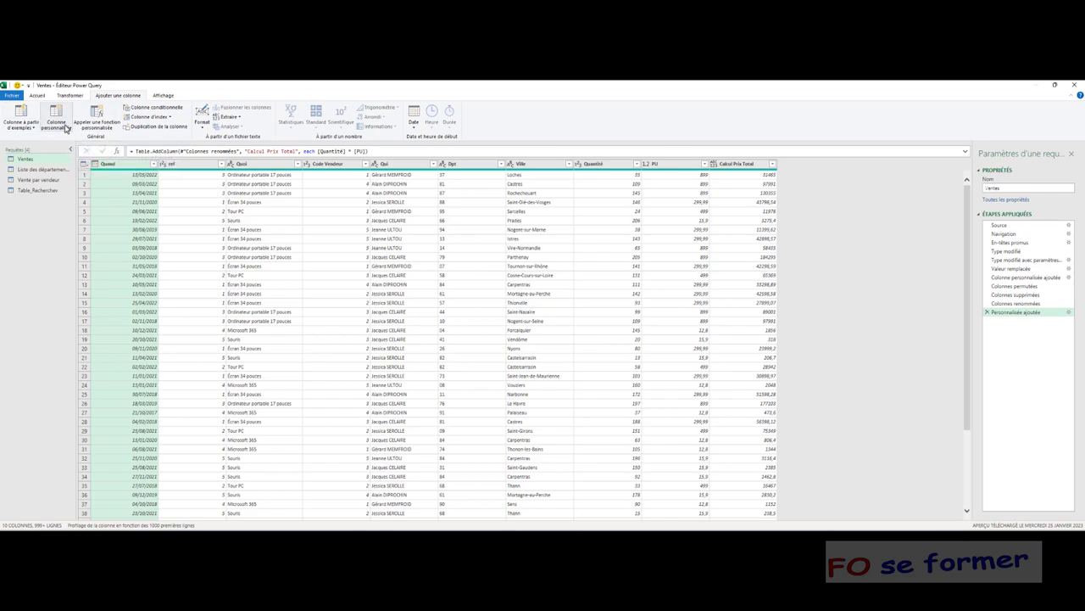
left_click(66, 128)
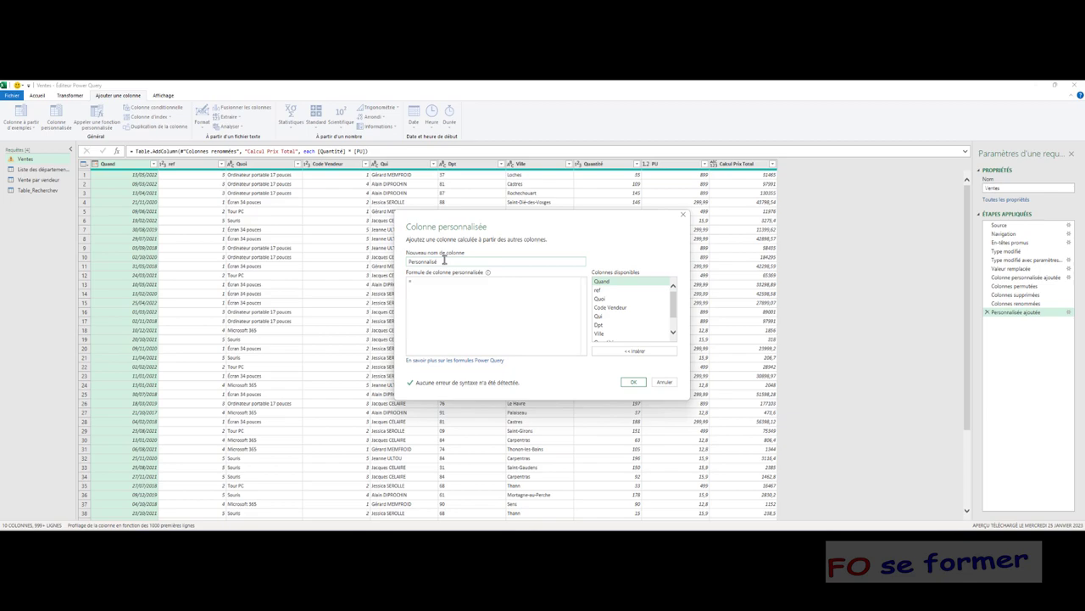
Name the custom column 'Prix avec remise' and begin its formula with 'if'.
left_click_drag(443, 260, 396, 273)
type("Prix a")
type("vec remise")
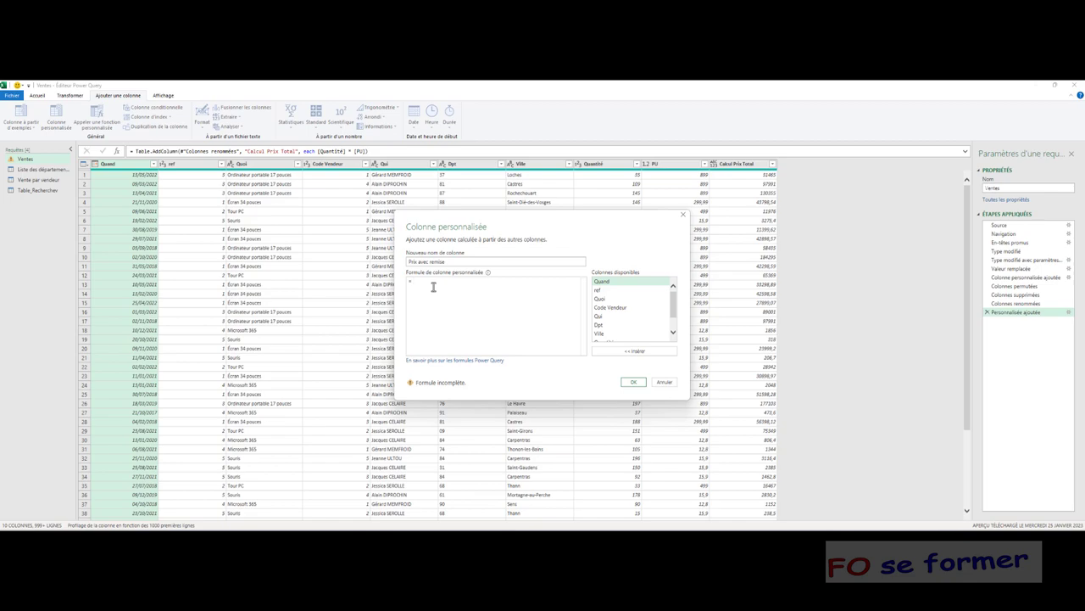
type("if")
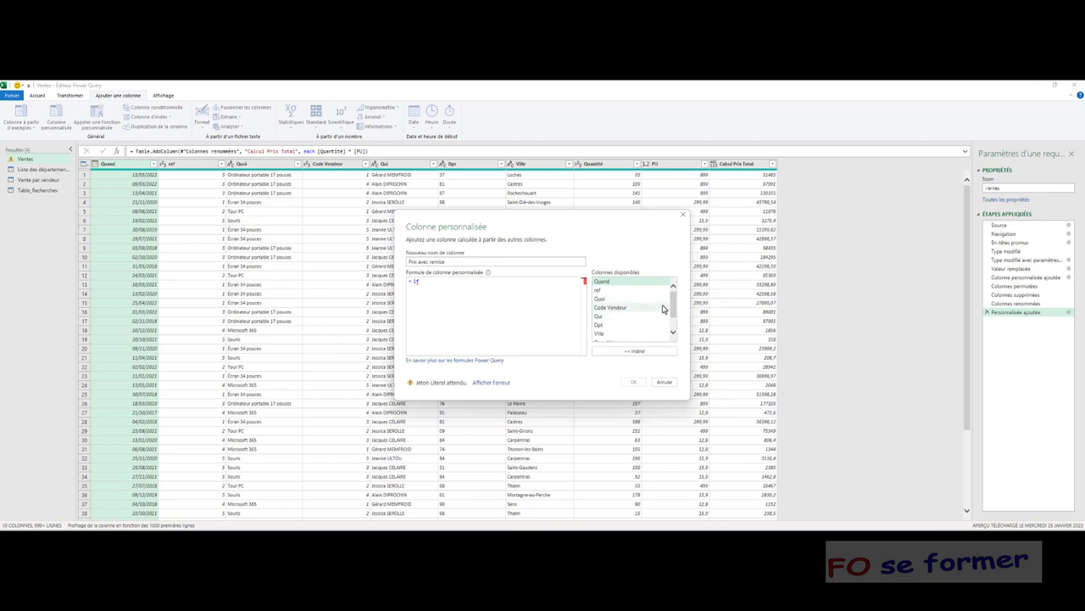
left_click_drag(673, 302, 673, 315)
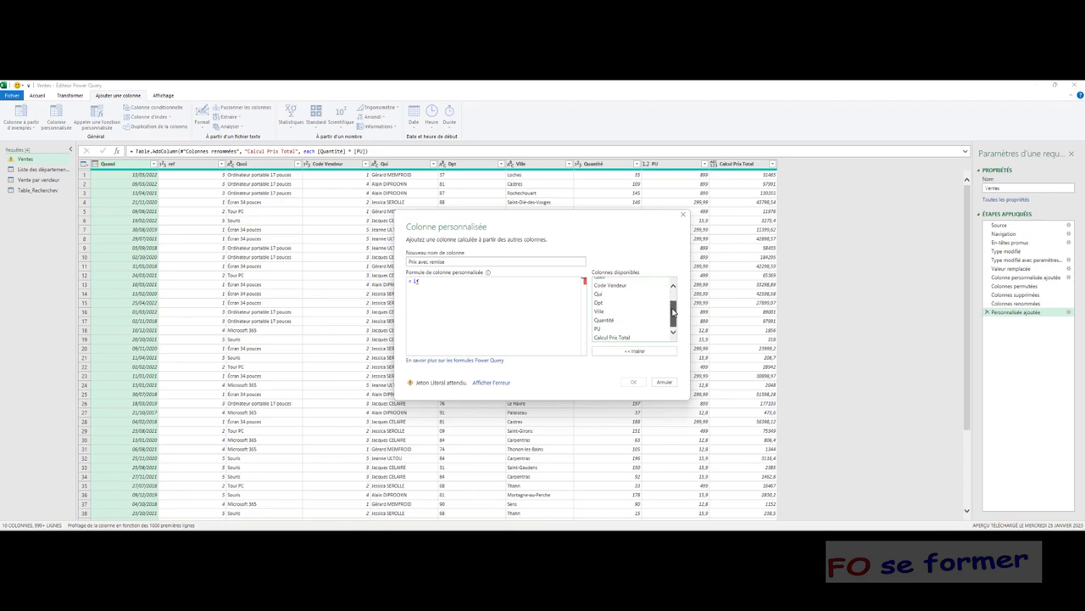
Write the condition 'if [Quantité]>100 then' in the custom column formula.
left_click(627, 319)
double_click(628, 320)
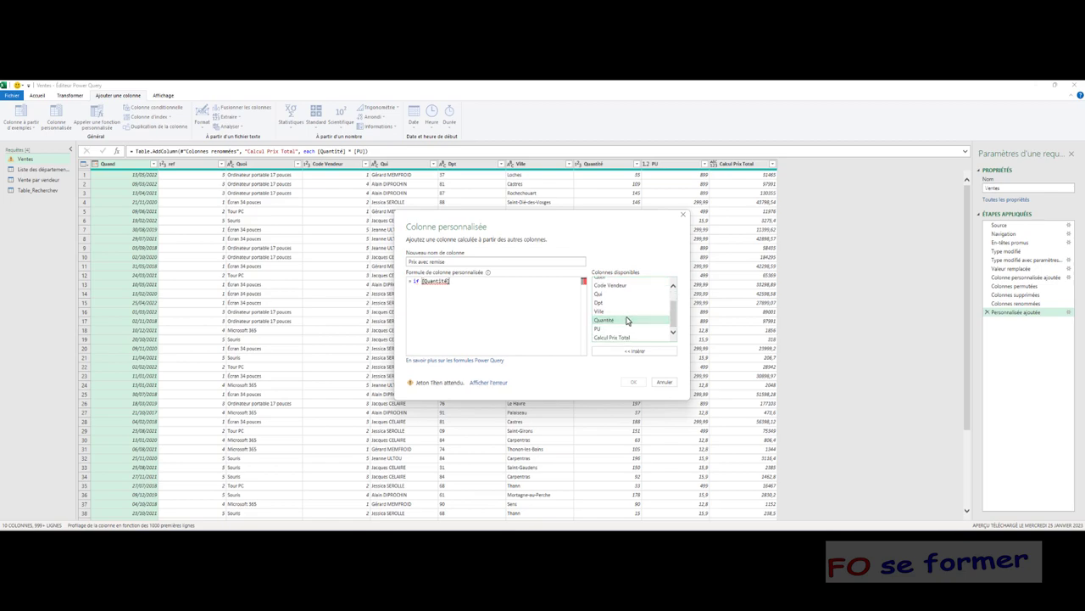
type(">")
type("100")
type(" then")
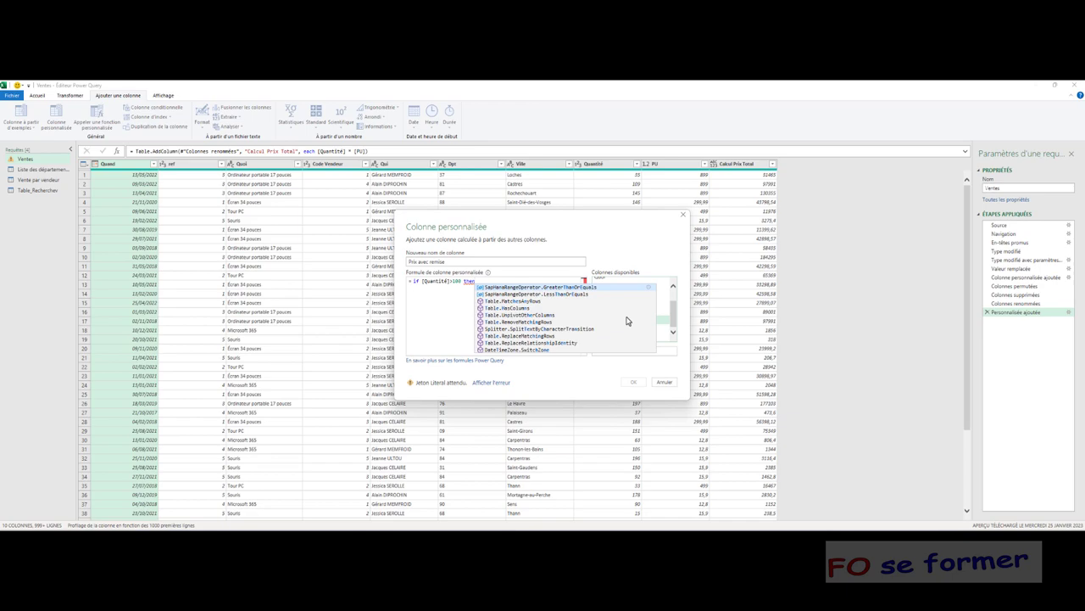
key("Escape")
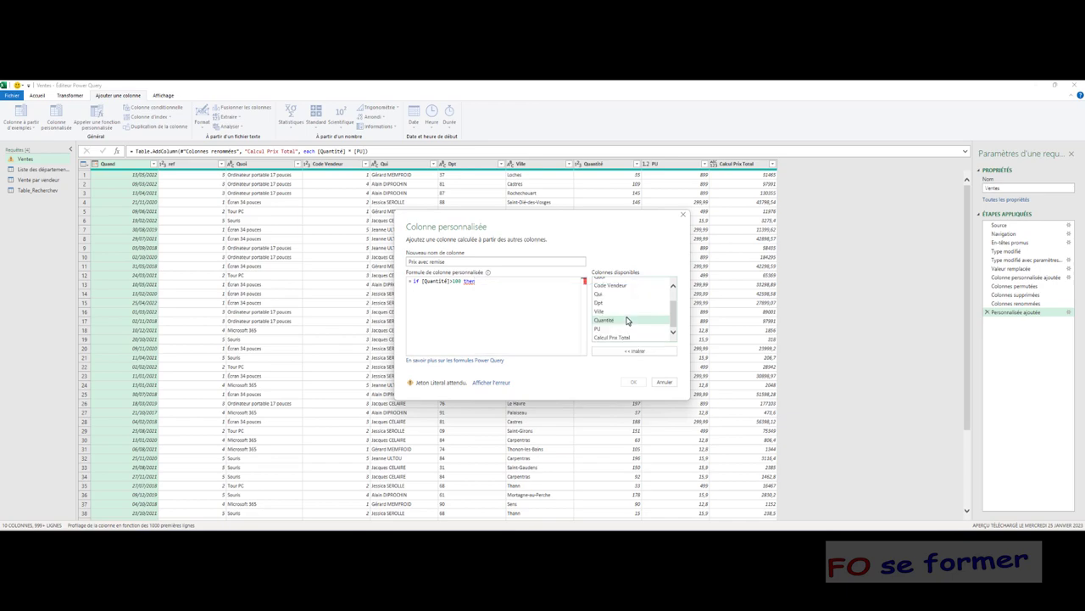
key("Return")
Add the discounted value '[Calcul Prix Total]-[Calcul Prix Total]*0.9' on the next line.
double_click(620, 339)
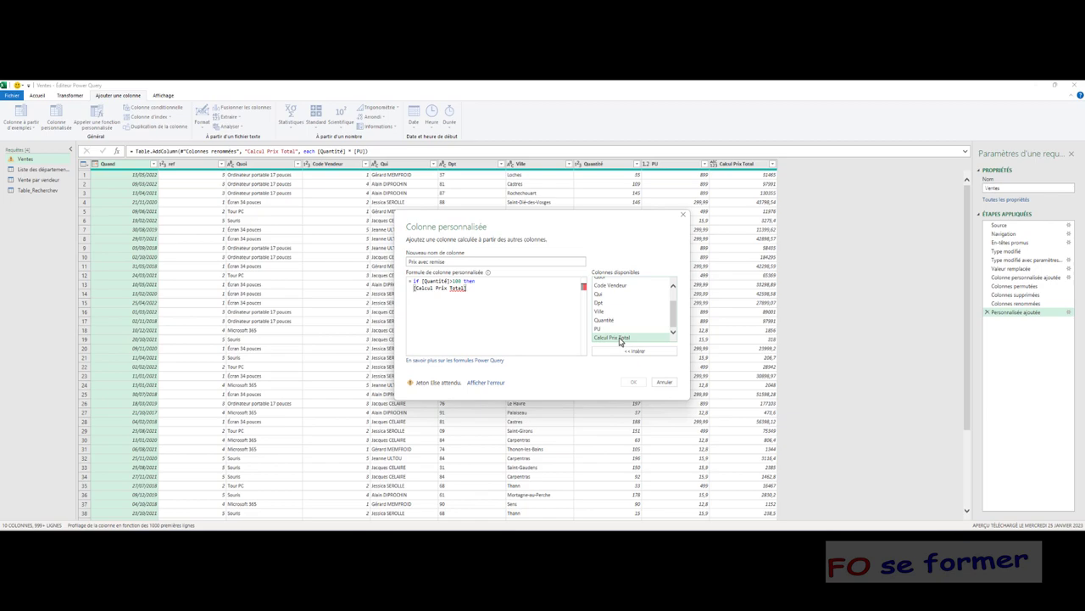
type("-")
left_click(630, 340)
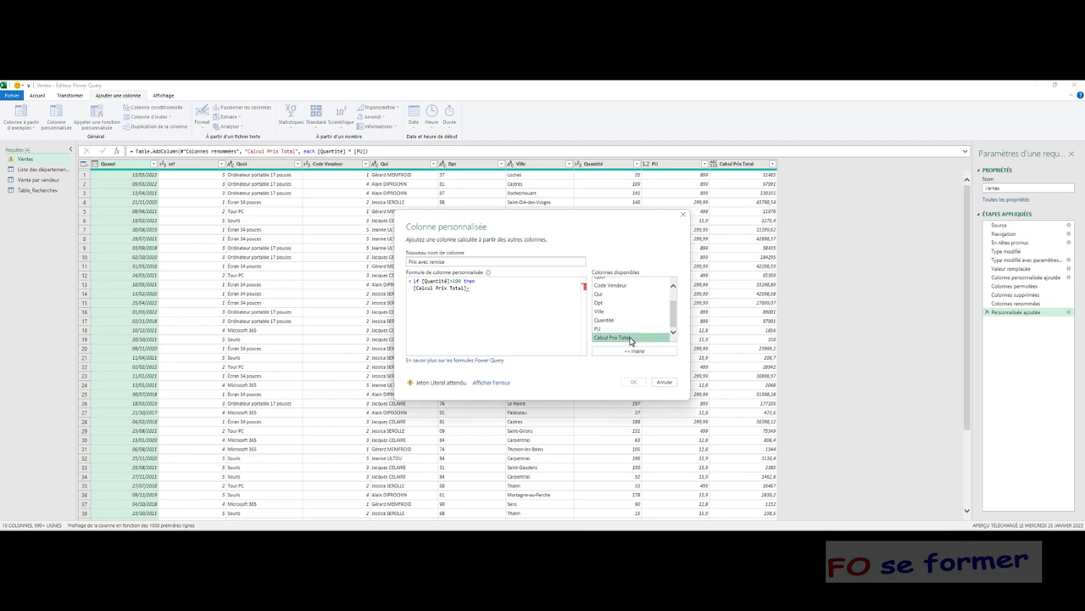
double_click(630, 340)
type("*")
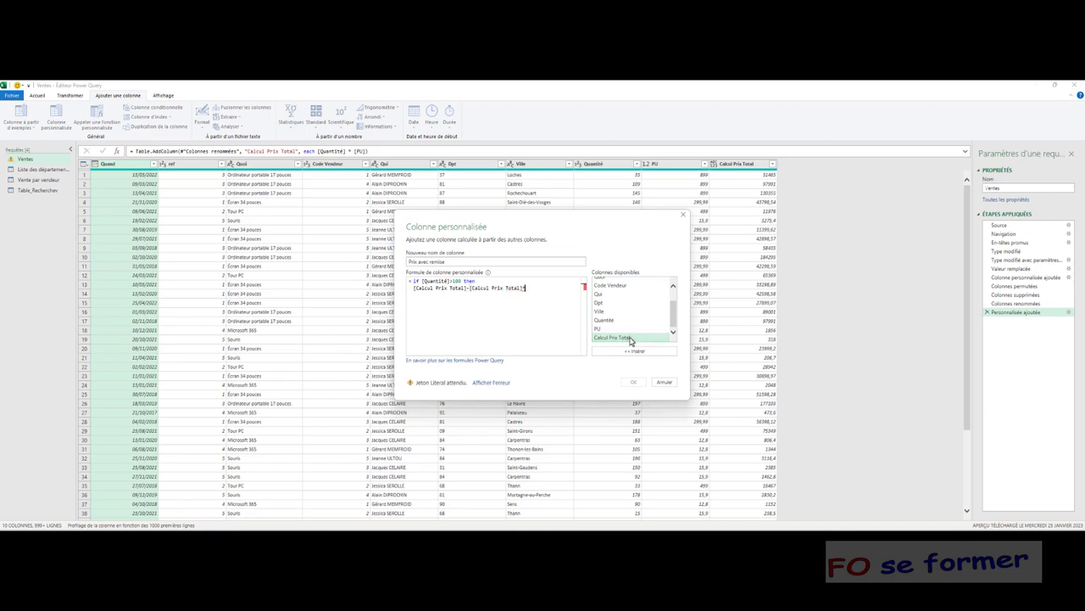
type("0")
type(".")
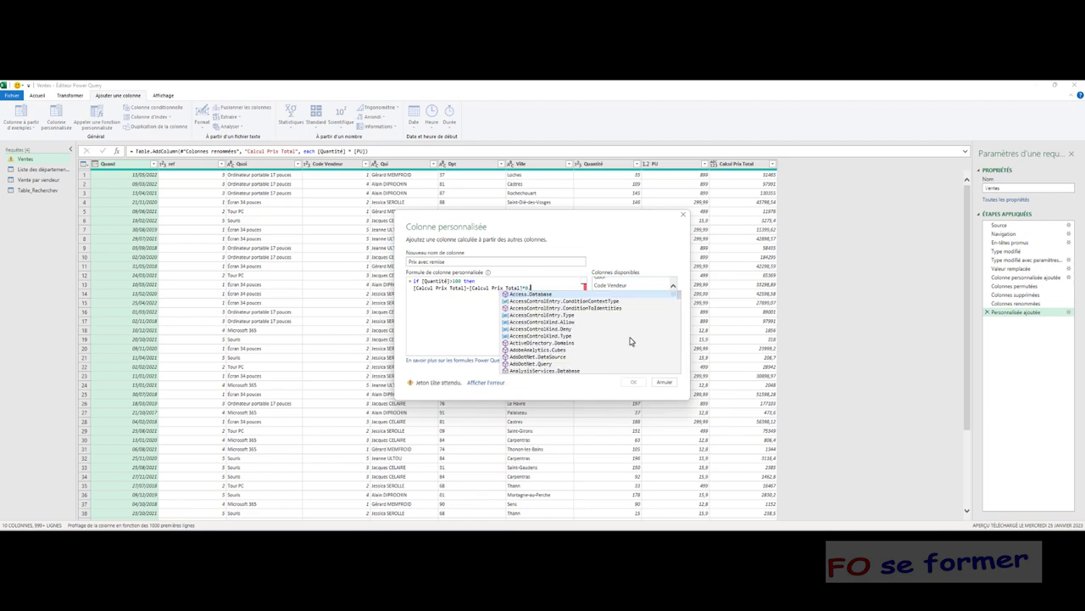
type("9")
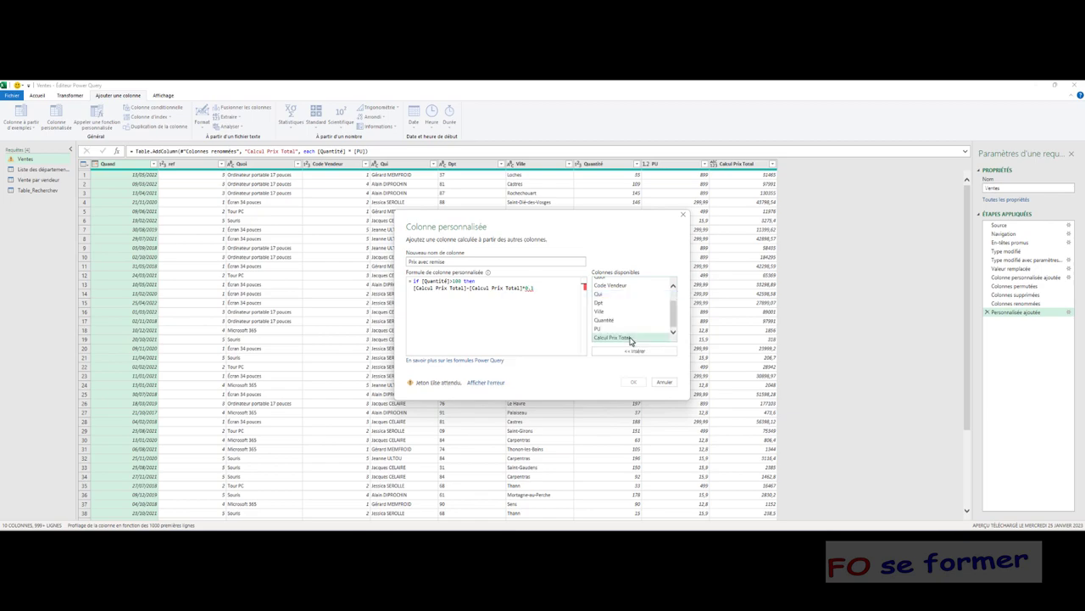
Change the discount factor to 0,1 and begin the else branch on a new line.
key("BackSpace")
key("BackSpace")
key("BackSpace")
type(",1")
key("Return")
type("else")
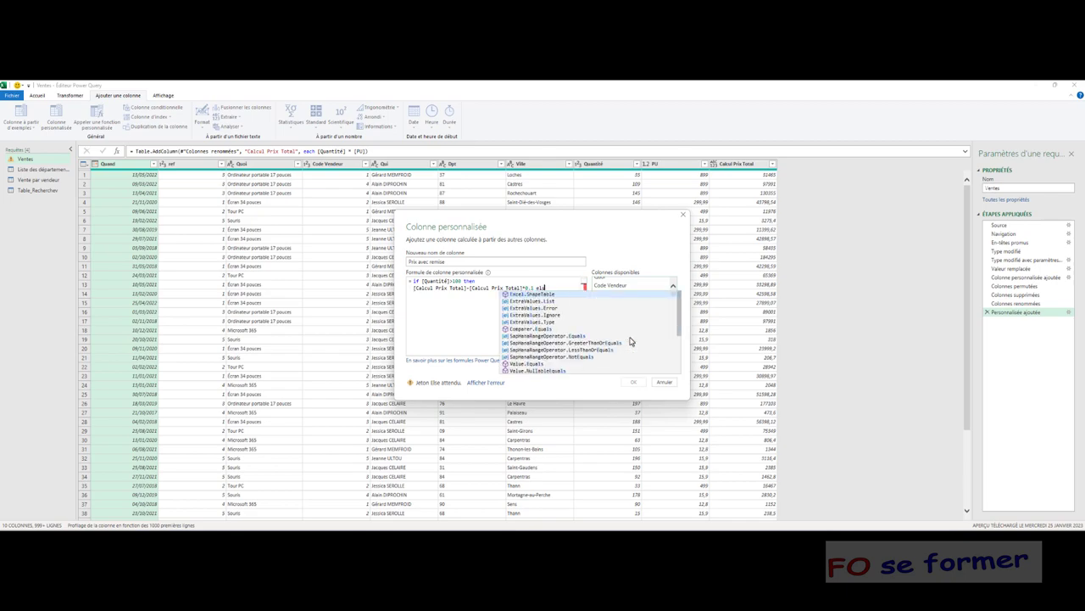
key("Return")
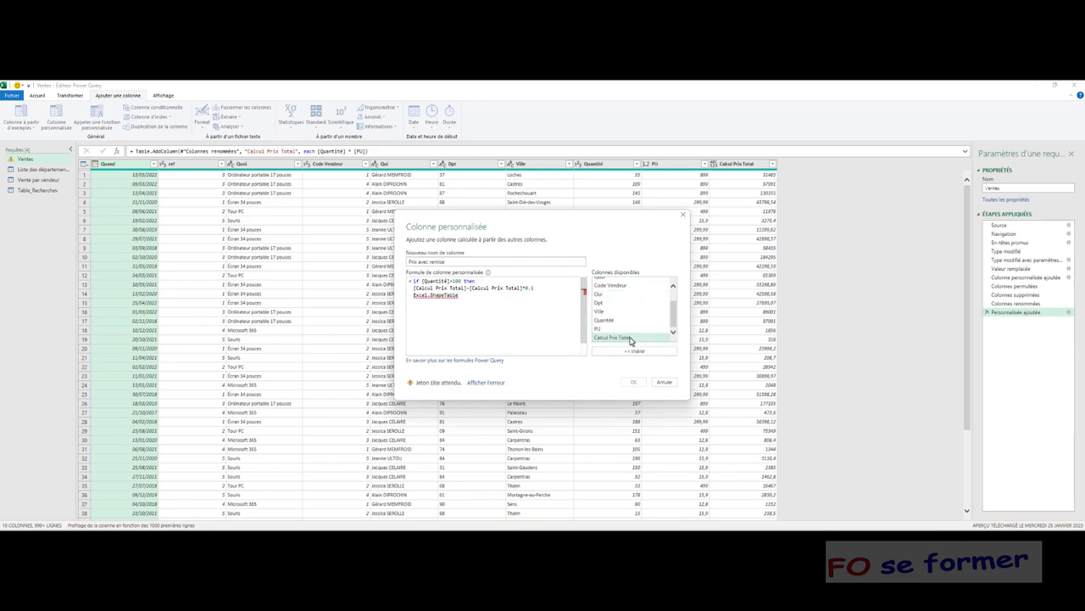
Replace the stray Excel.ShapeTable with else, use [Calcul Prix Total] as its value, and open formula help.
key("BackSpace")
key("BackSpace")
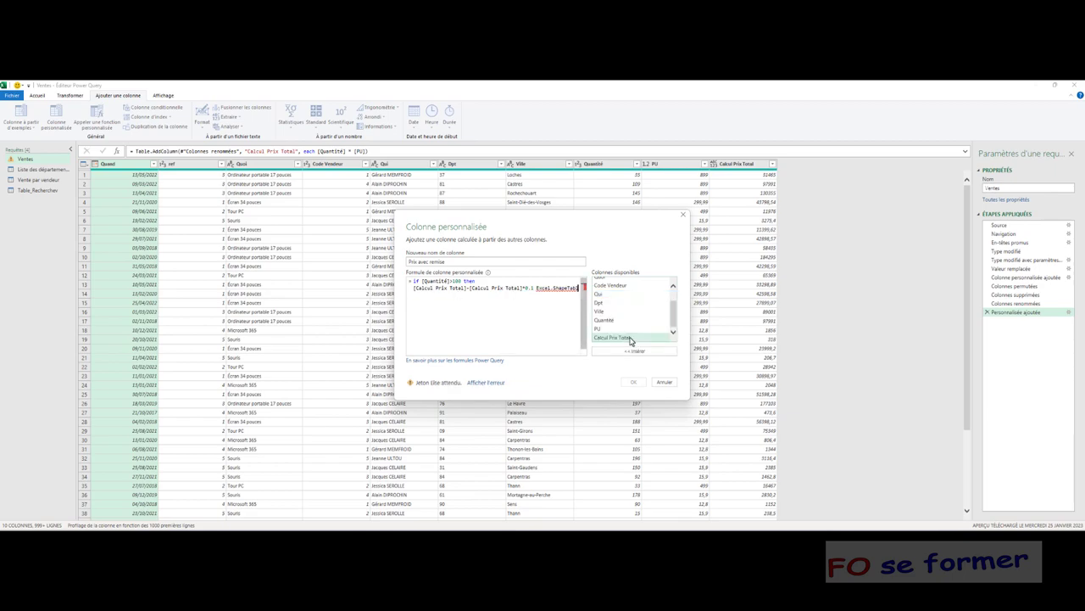
key("BackSpace")
key("BackSpace")
key("BackSpace")
key("BackSpace")
key("BackSpace")
key("BackSpace")
key("BackSpace")
key("BackSpace")
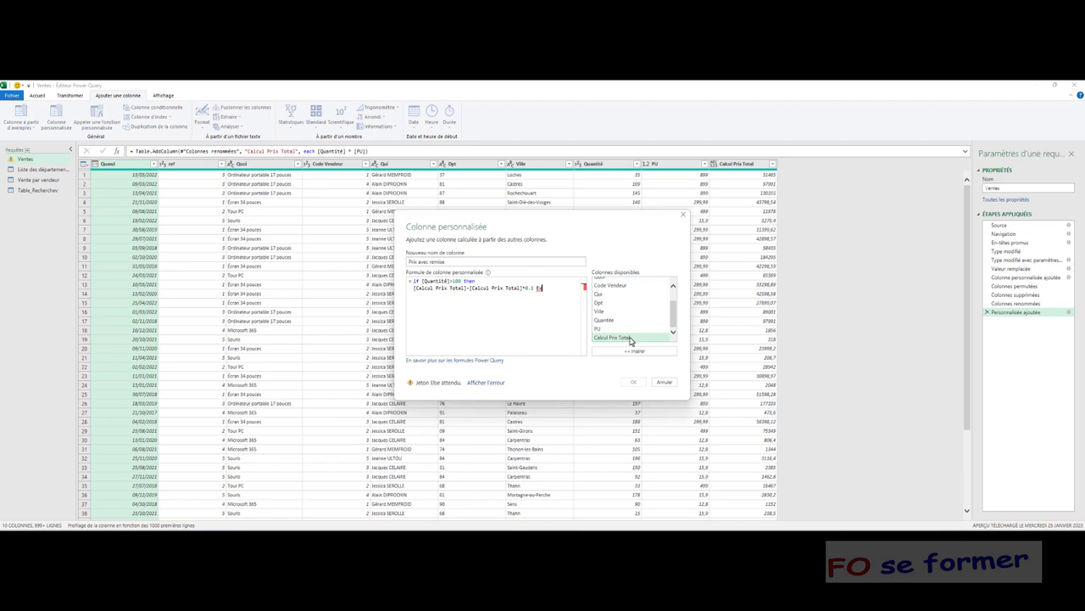
key("BackSpace")
key("BackSpace")
type("else")
key("Return")
double_click(630, 339)
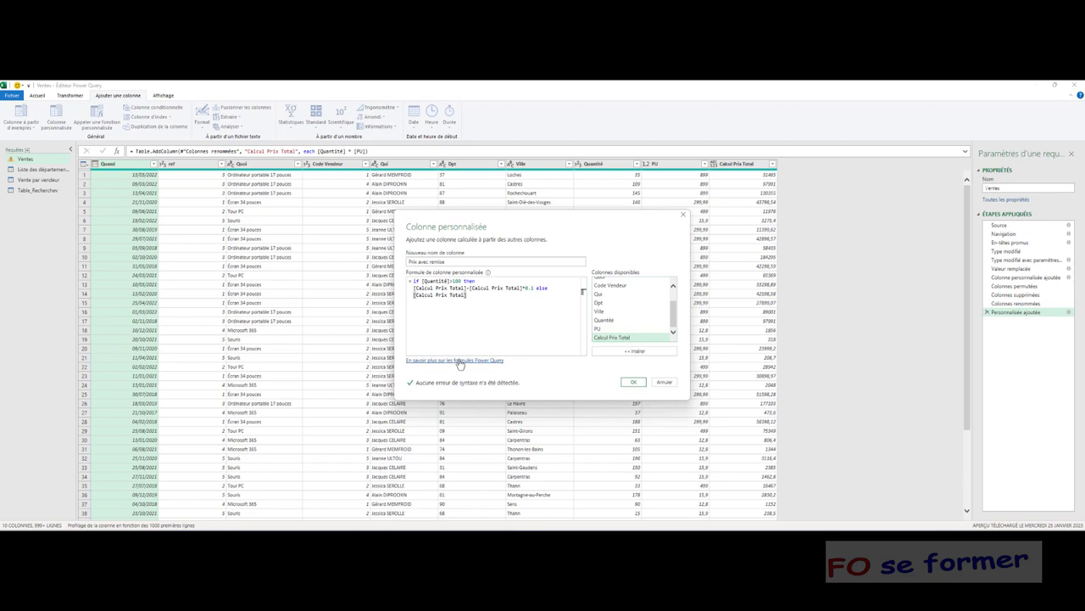
left_click(461, 363)
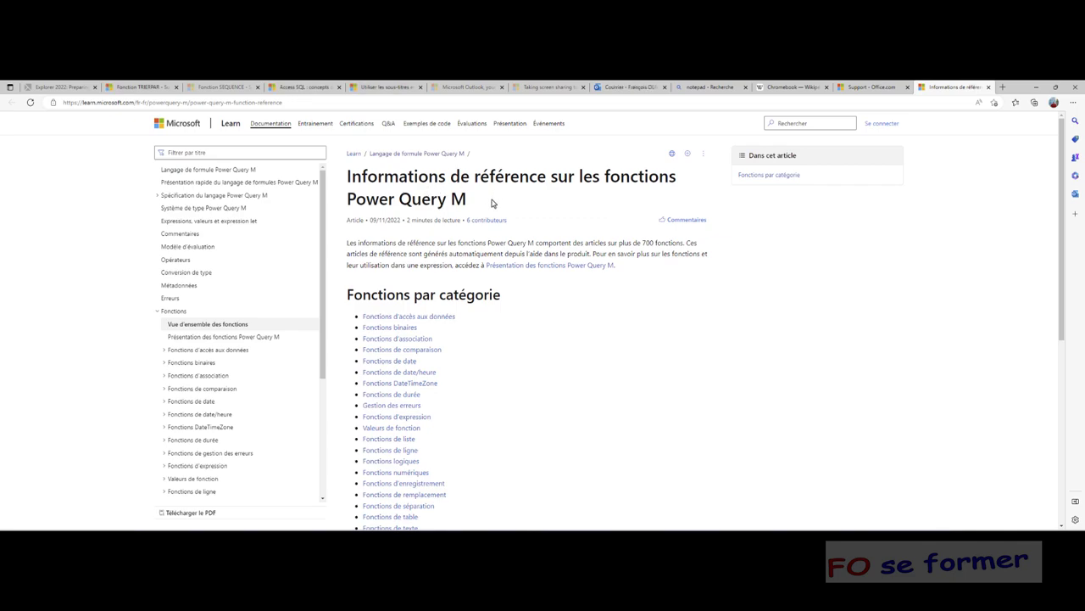
Scroll the Power Query M reference and expand Fonctions de date in the contents.
scroll(462, 310, "down", 1)
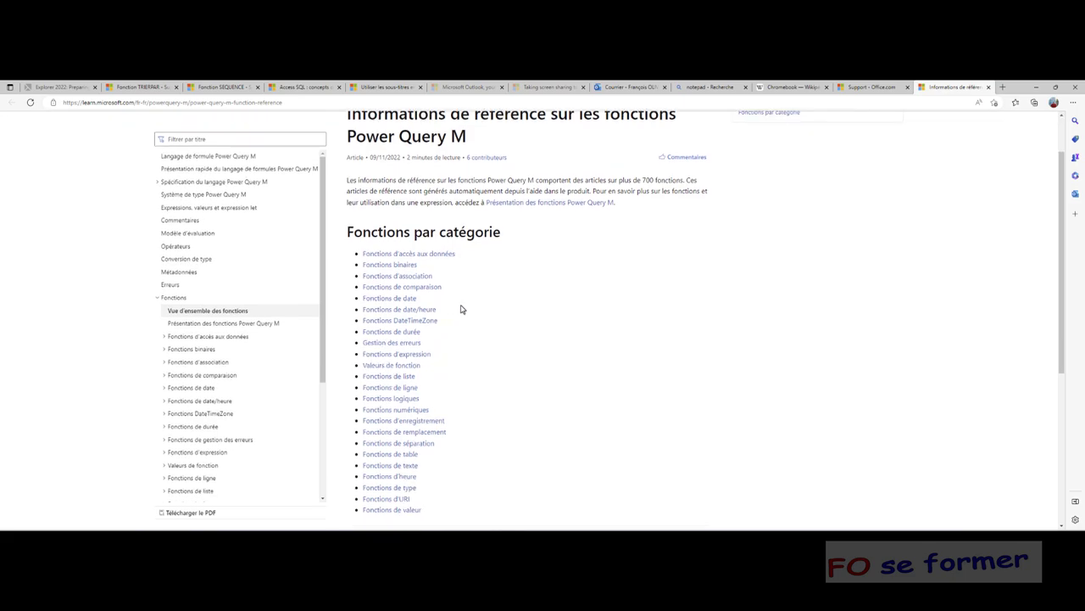
scroll(462, 310, "down", 1)
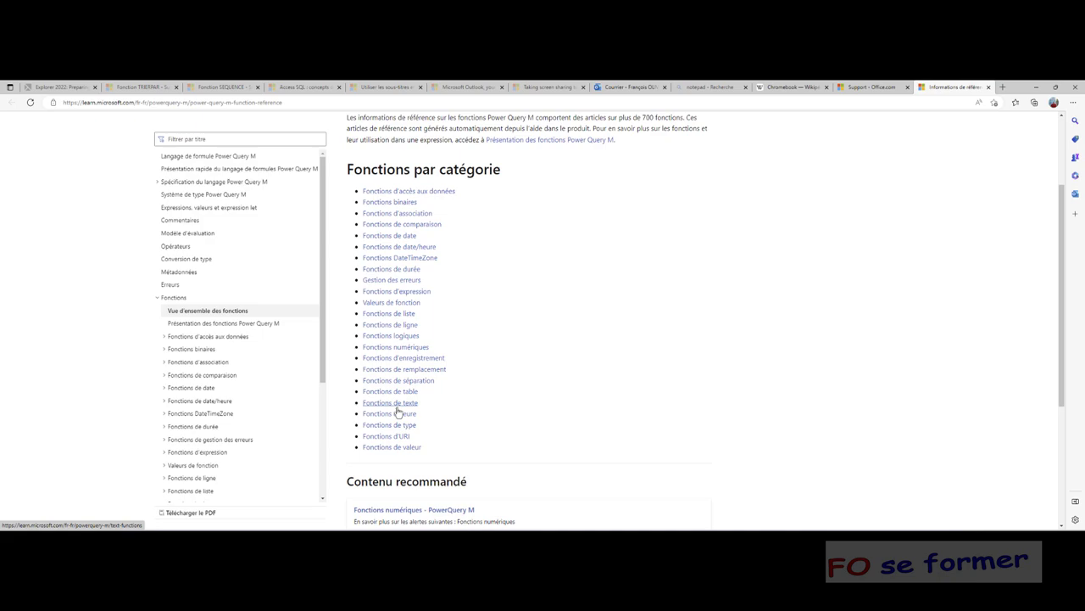
scroll(398, 410, "down", 1)
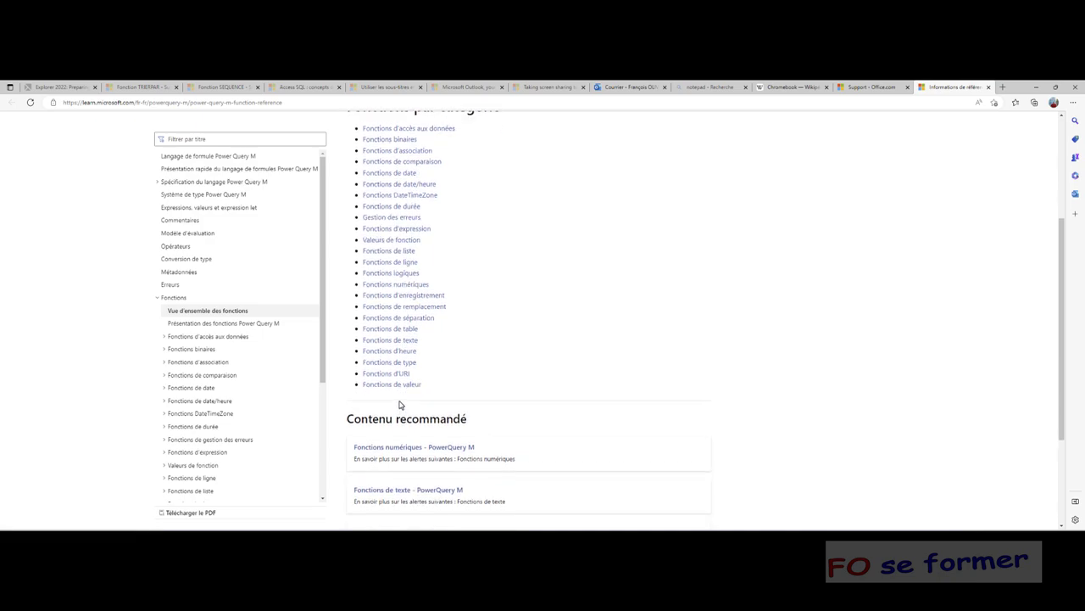
scroll(400, 404, "up", 1)
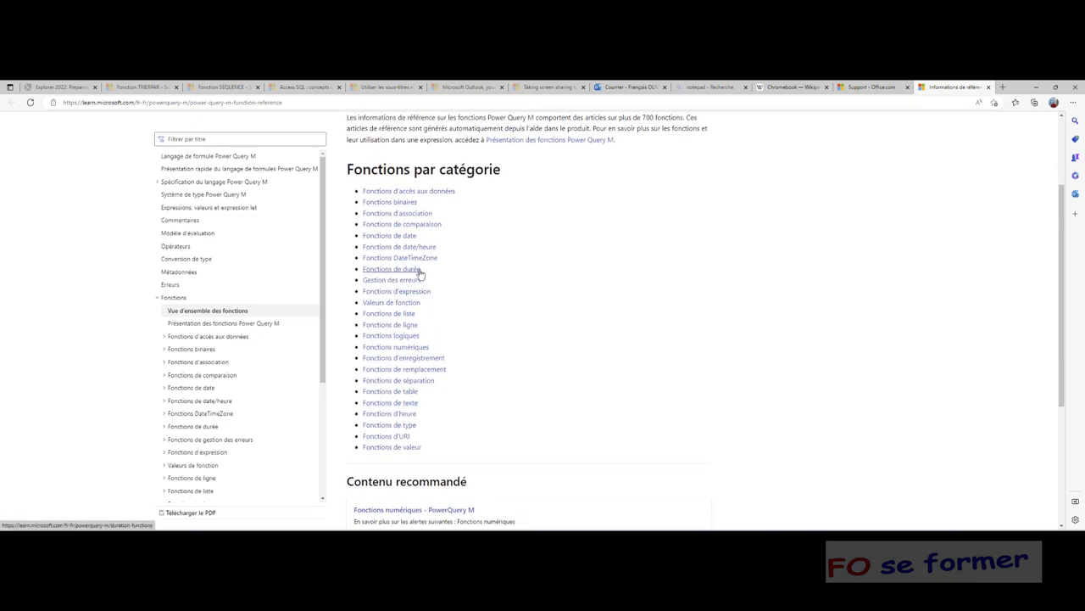
left_click(165, 389)
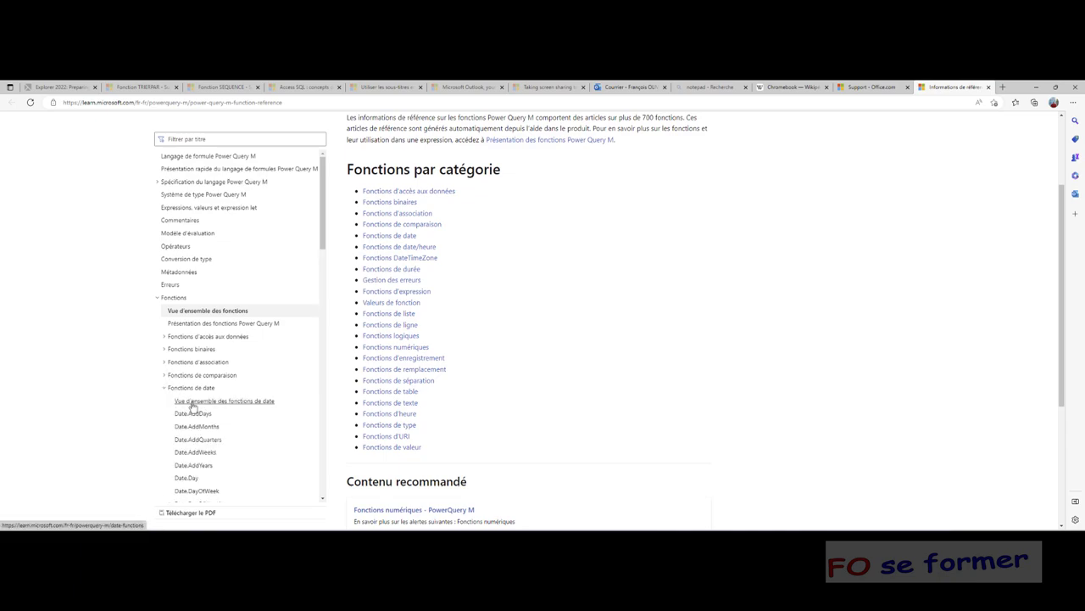
Open the Vue d'ensemble des fonctions de date page and scroll through its Date function table.
left_click(192, 404)
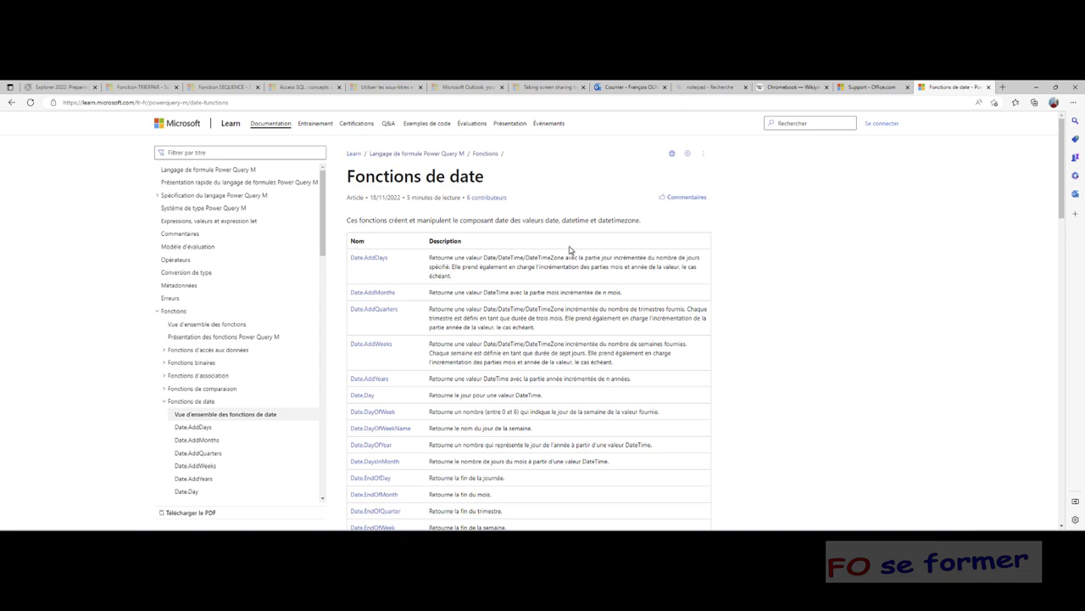
scroll(431, 282, "down", 3)
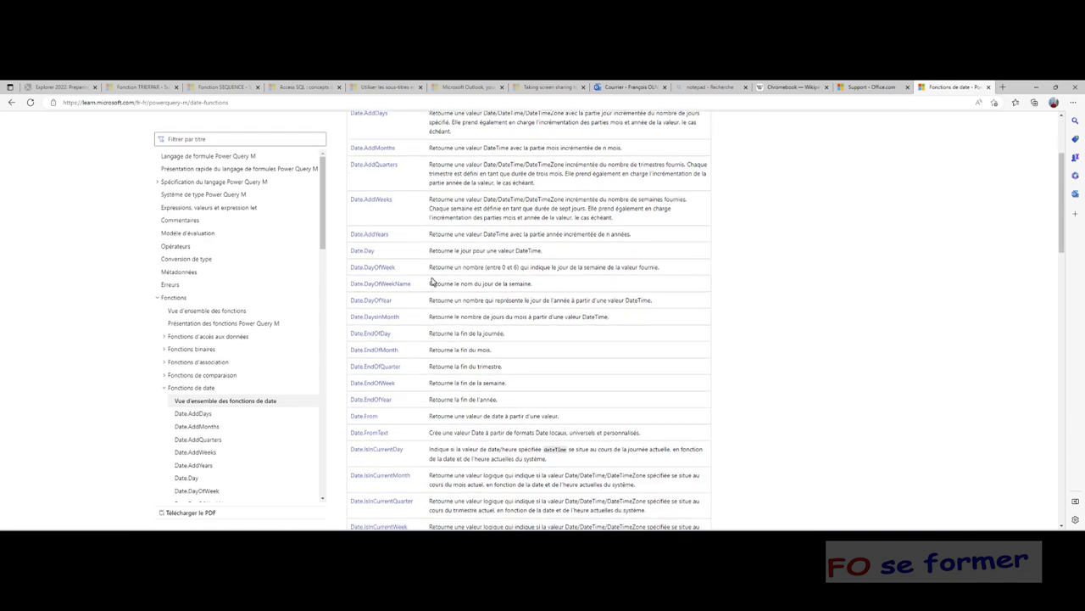
scroll(433, 282, "down", 1)
scroll(435, 279, "down", 1)
scroll(436, 279, "down", 1)
scroll(439, 278, "down", 1)
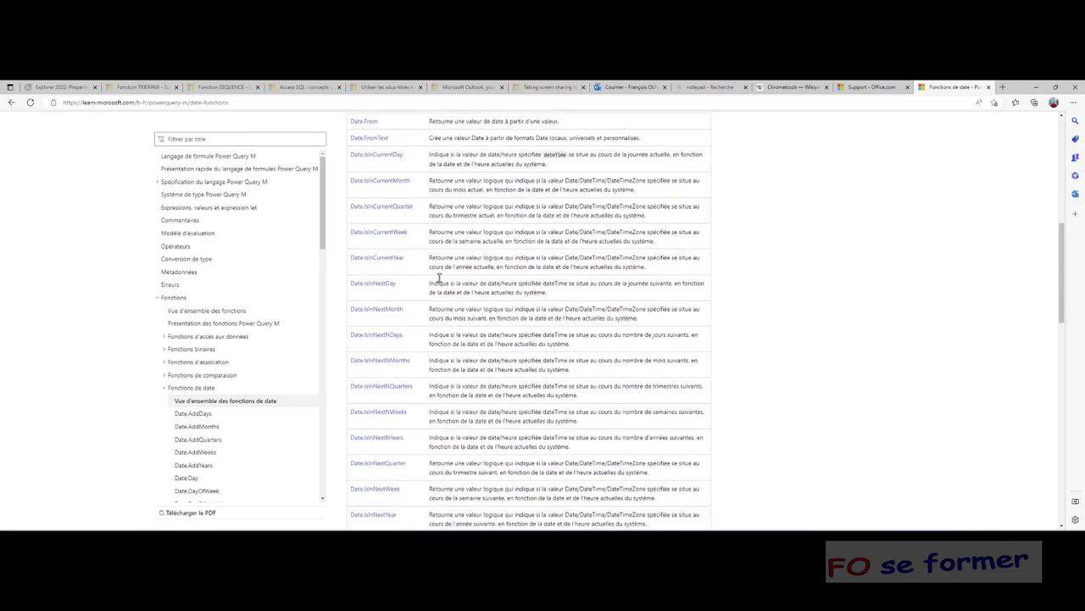
scroll(440, 277, "down", 1)
scroll(439, 277, "down", 1)
scroll(439, 276, "down", 1)
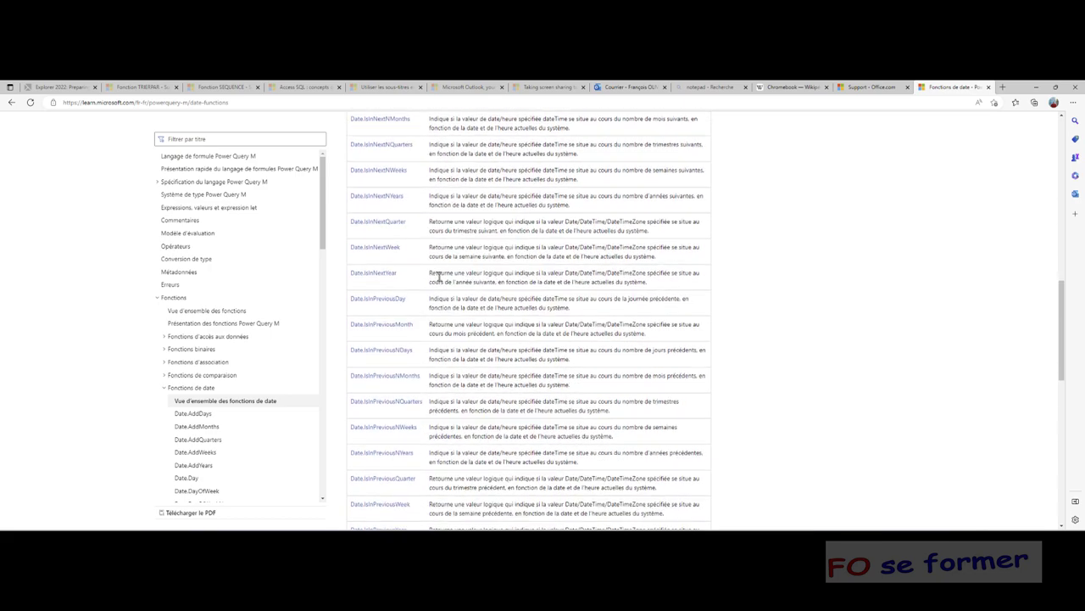
scroll(439, 276, "down", 1)
scroll(439, 276, "down", 1)
scroll(440, 277, "down", 1)
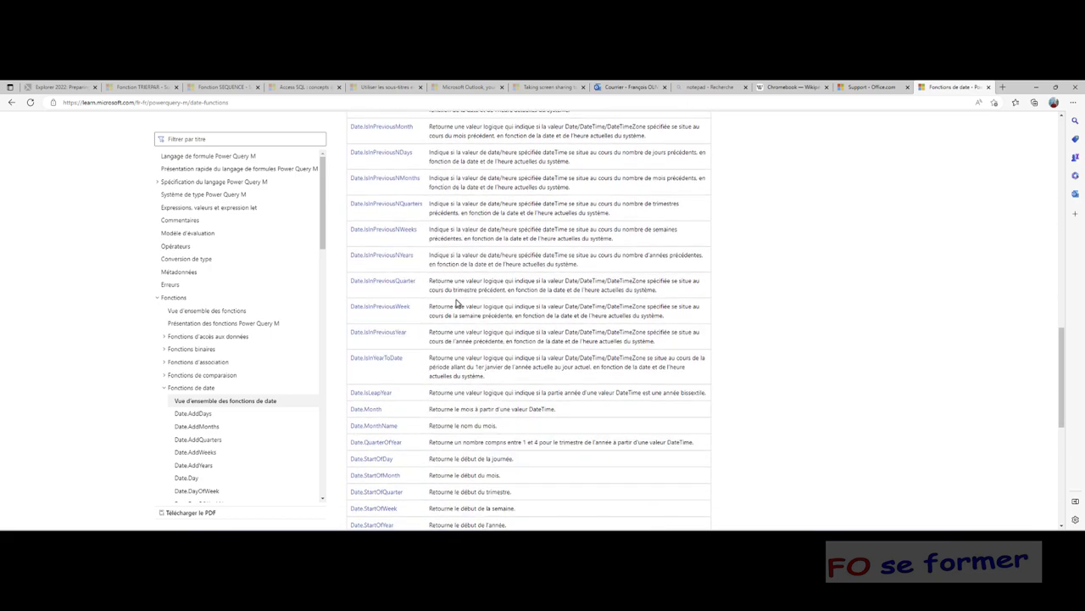
scroll(462, 339, "down", 1)
scroll(464, 351, "down", 1)
scroll(465, 351, "down", 1)
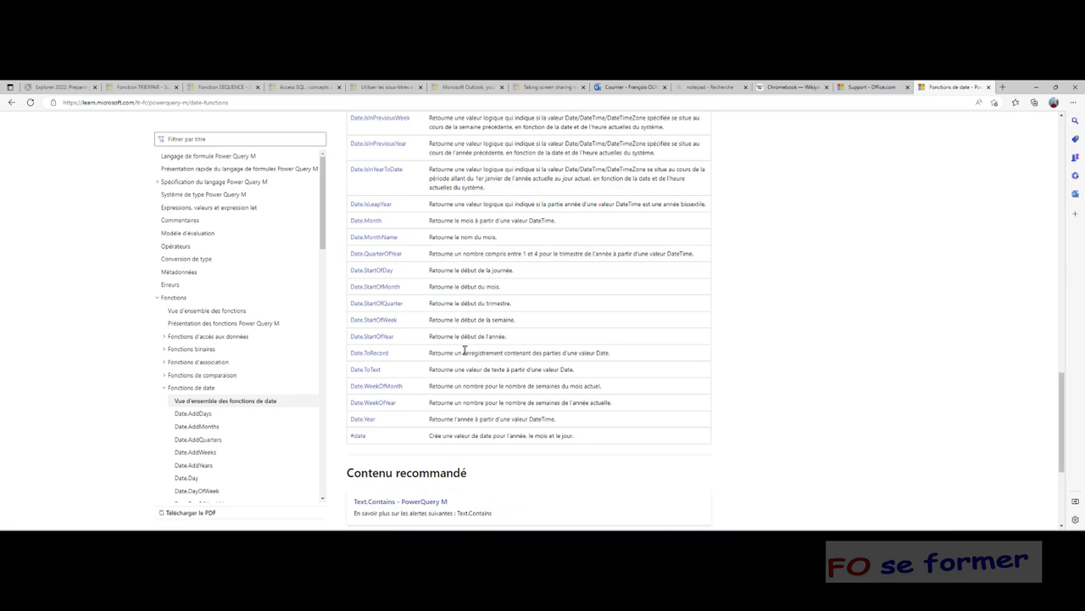
scroll(469, 414, "up", 2)
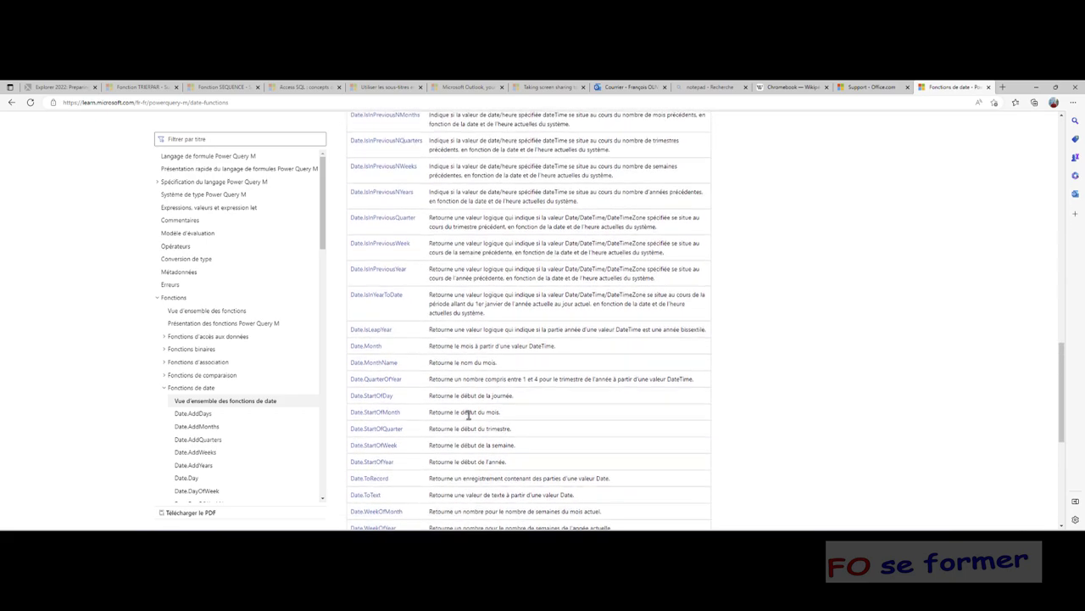
scroll(468, 413, "up", 3)
scroll(471, 403, "up", 3)
scroll(473, 400, "up", 3)
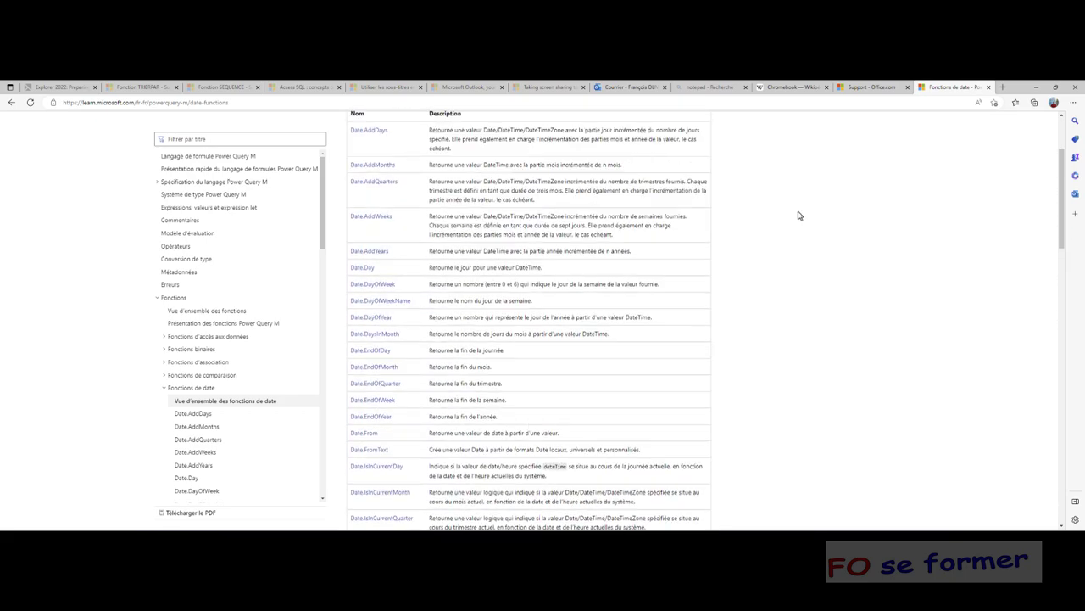
Close the browser and confirm the Prix avec remise column in the custom column dialog.
left_click(1077, 88)
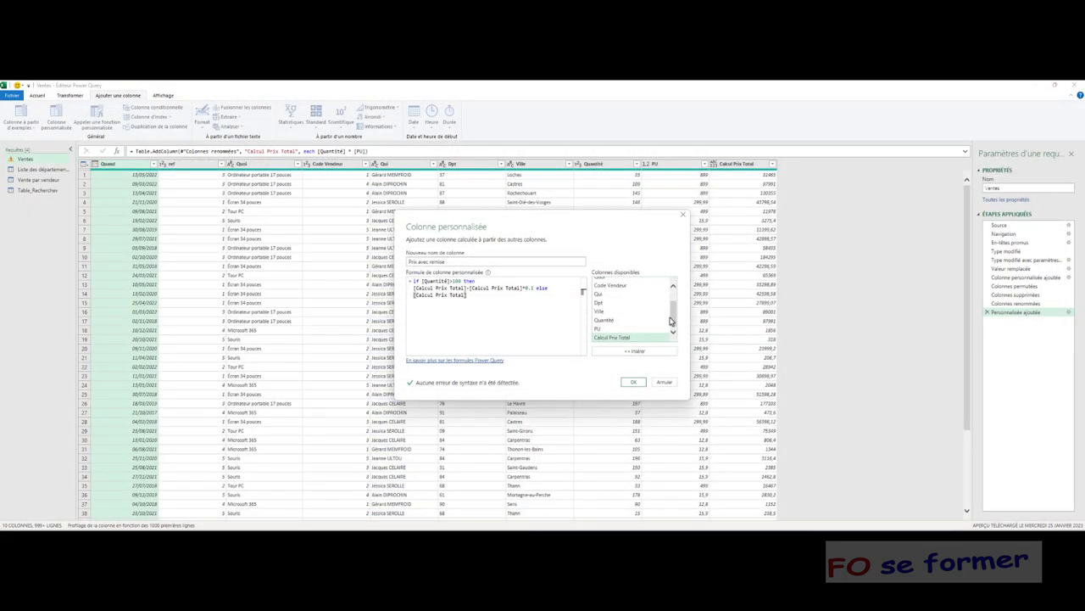
left_click(636, 381)
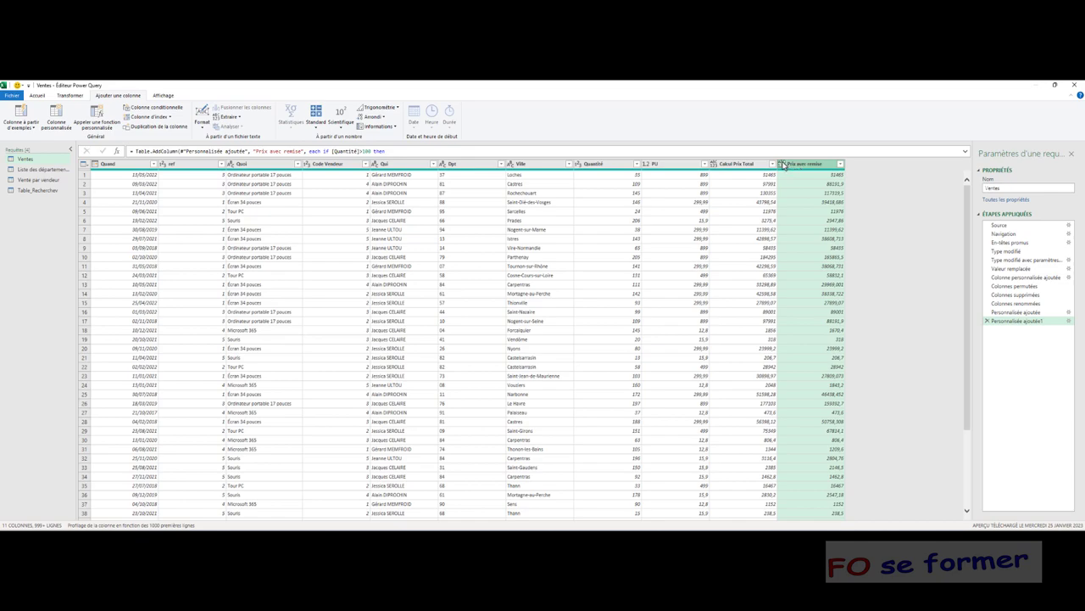
left_click(782, 164)
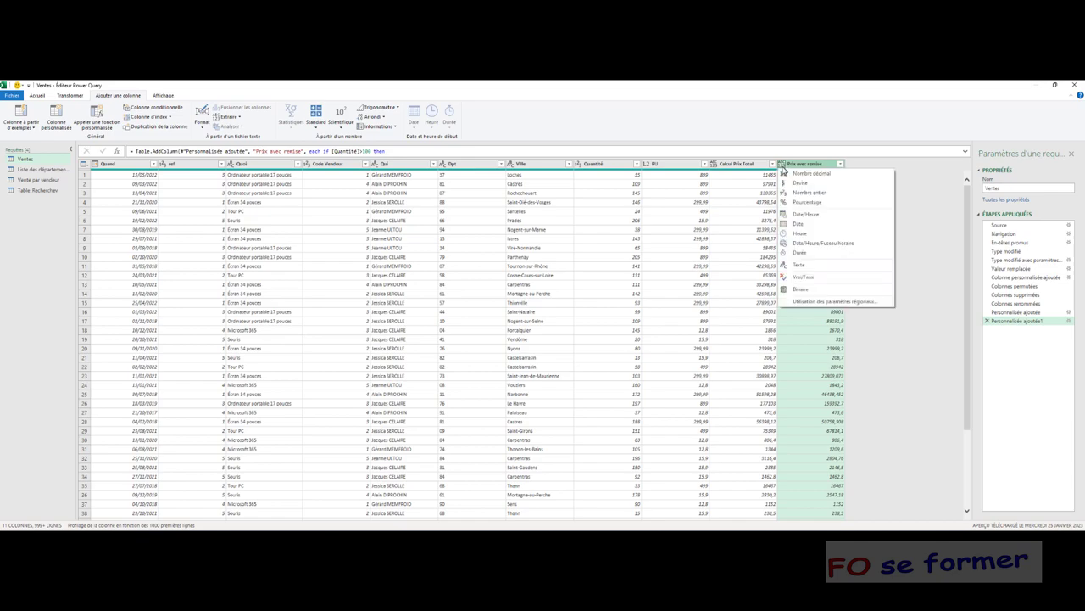
Set both Prix avec remise and Calcul Prix Total to the Devise (currency) type.
left_click(798, 184)
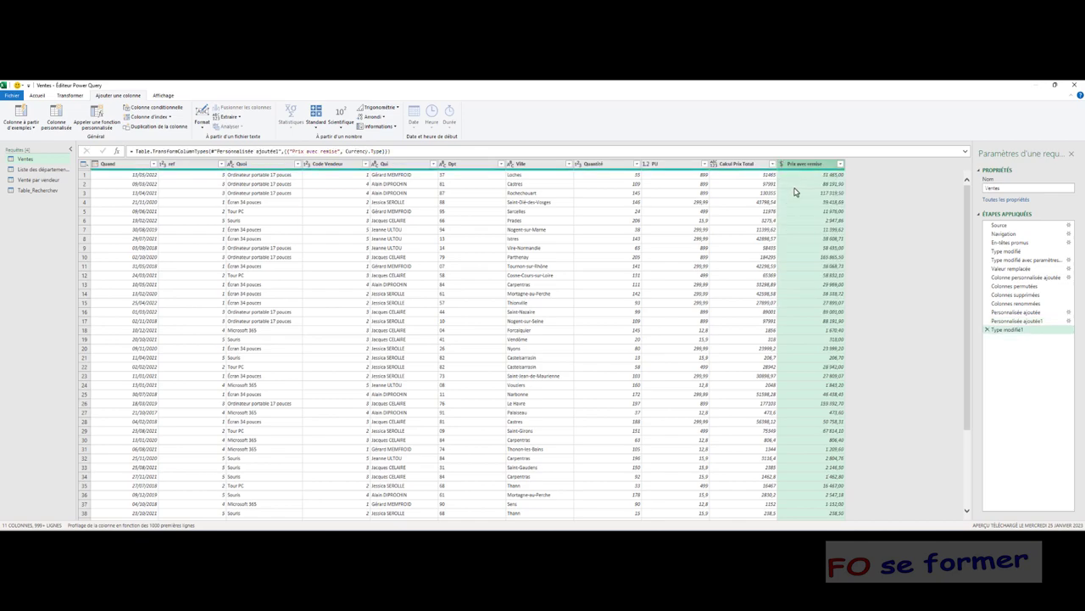
left_click(717, 164)
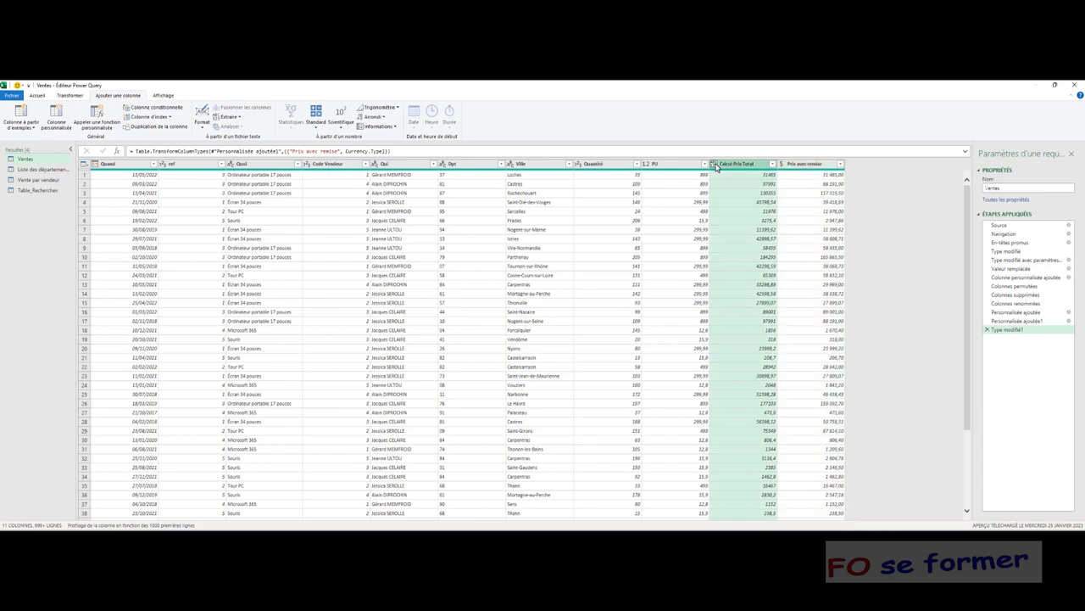
left_click(715, 166)
left_click(729, 185)
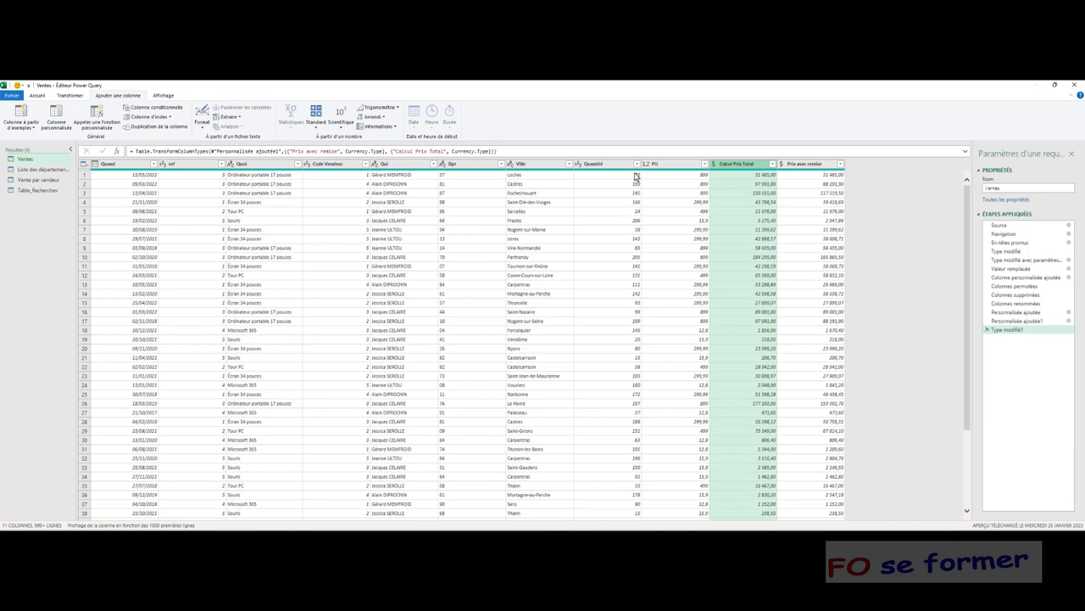
left_click(752, 177)
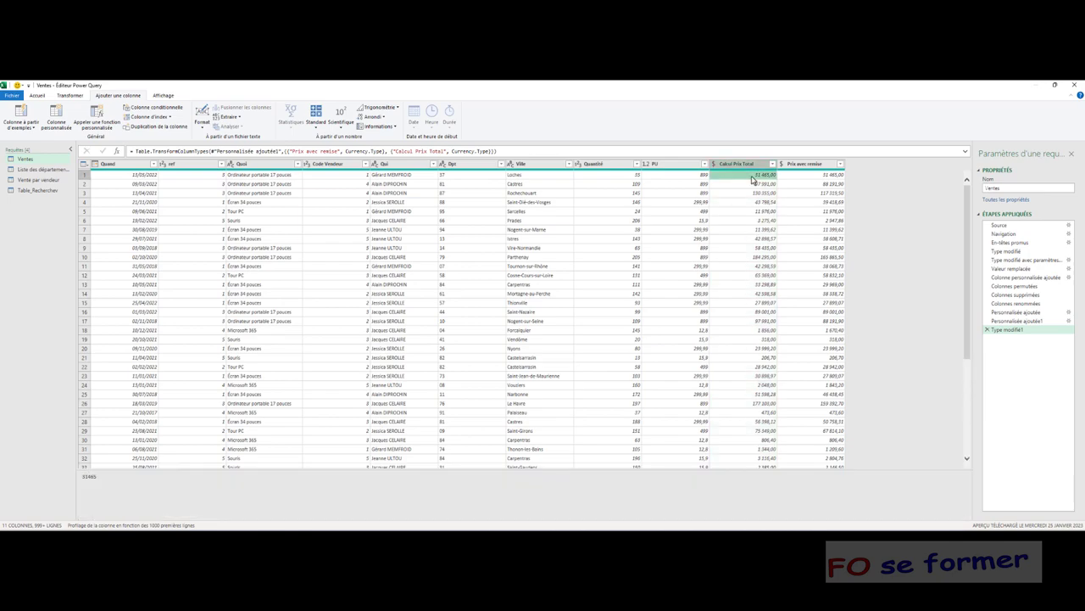
left_click(801, 176)
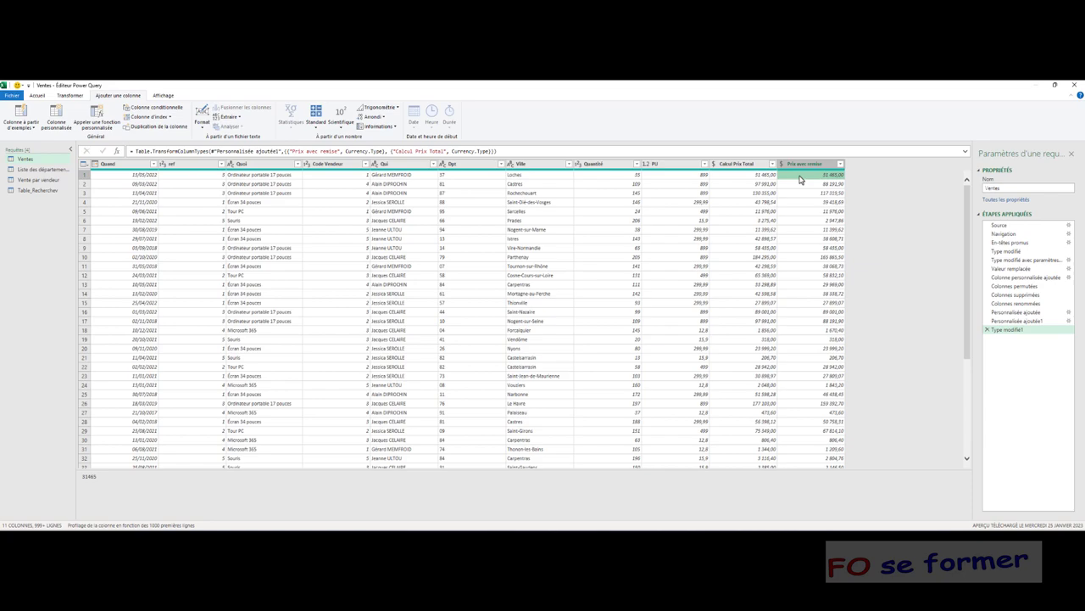
left_click(631, 185)
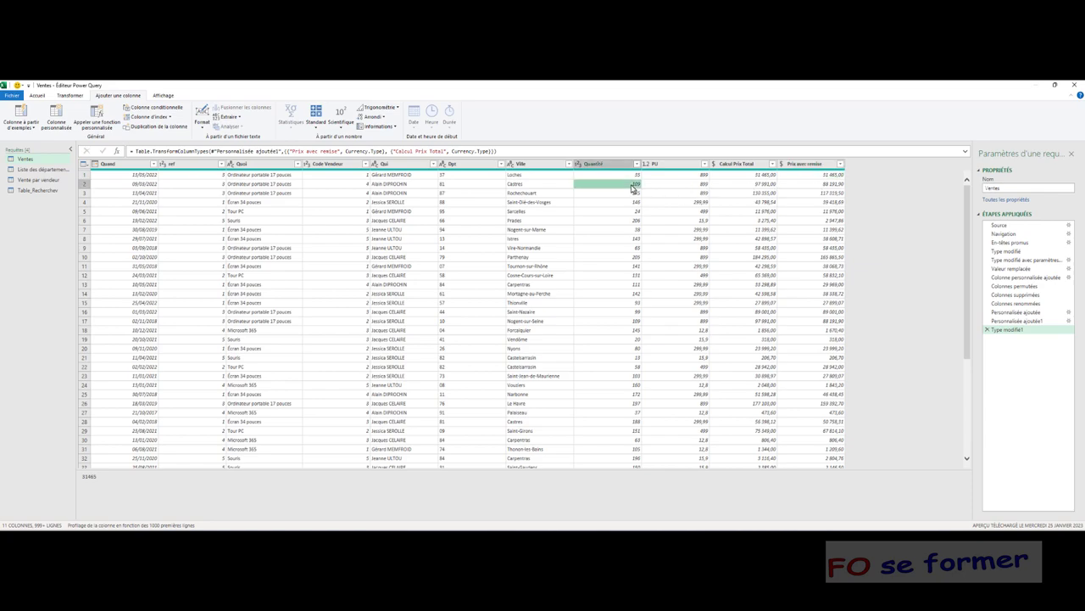
left_click(750, 186)
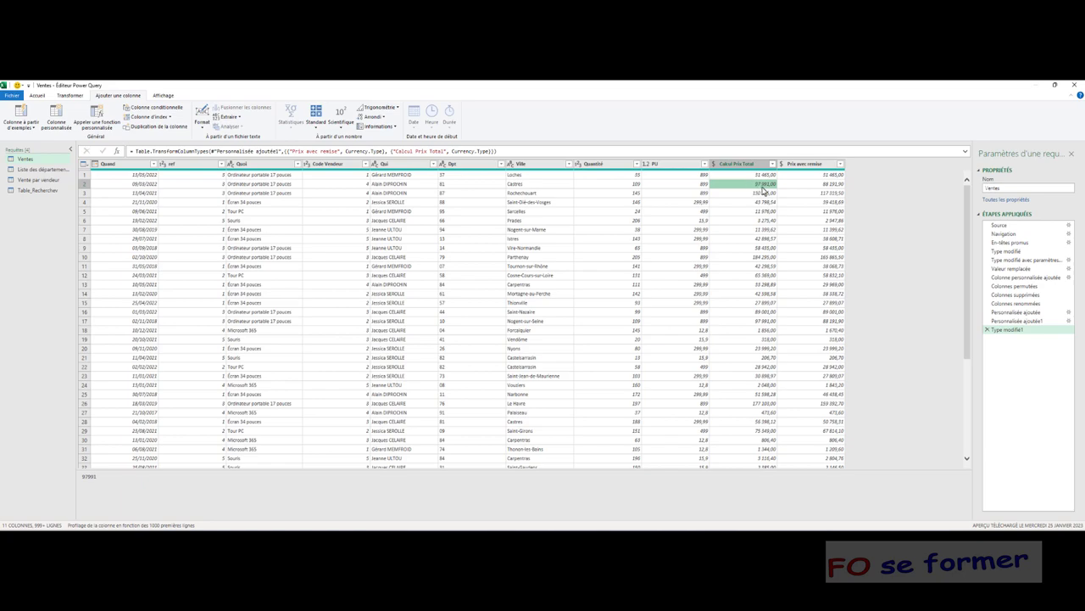
left_click(811, 186)
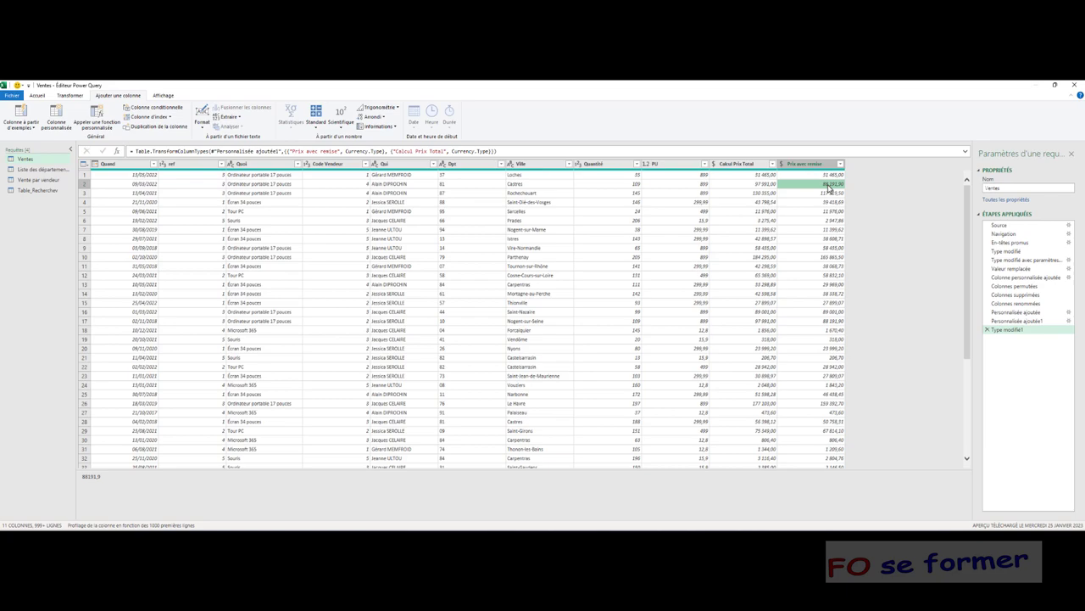